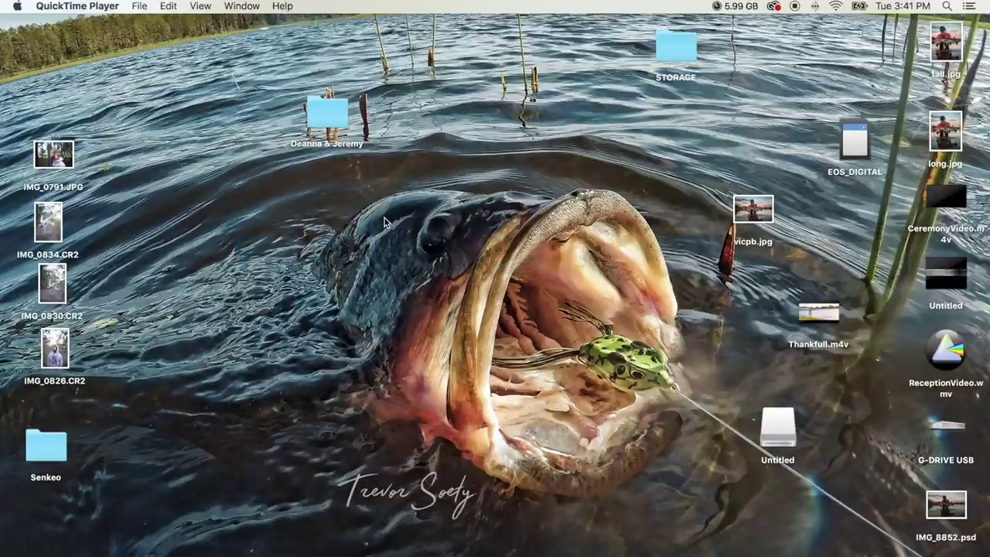
Open vicpb.jpg from the desktop by dropping it onto the Photoshop Dock icon
left_click_drag(767, 211, 479, 533)
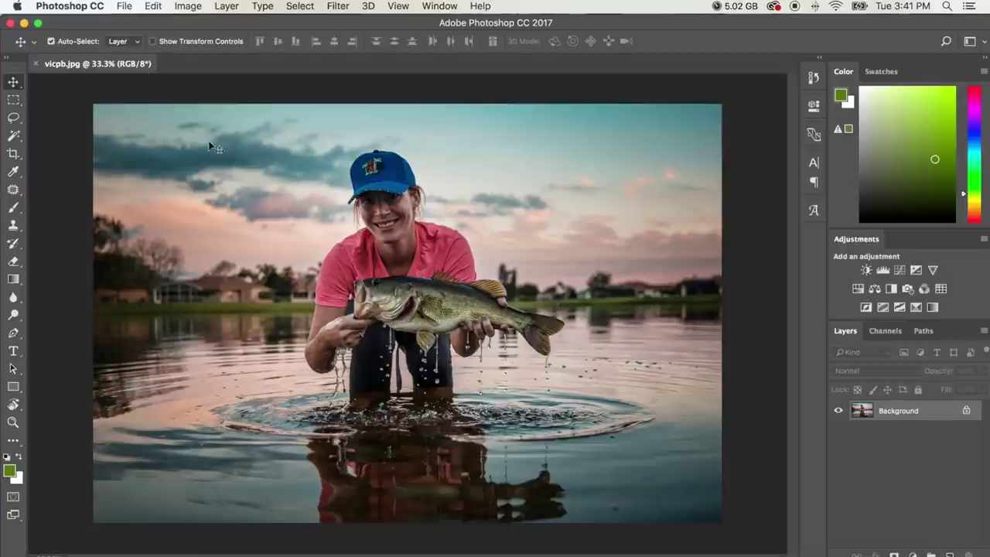
Create a new white document 1080 × 1350 pixels at 72 ppi, with units kept in Pixels
left_click(124, 7)
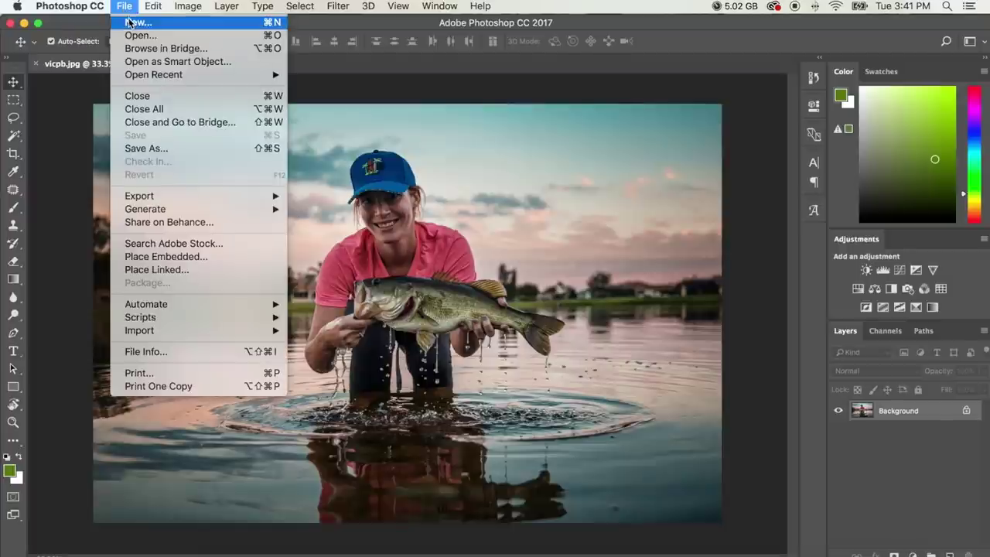
left_click(130, 24)
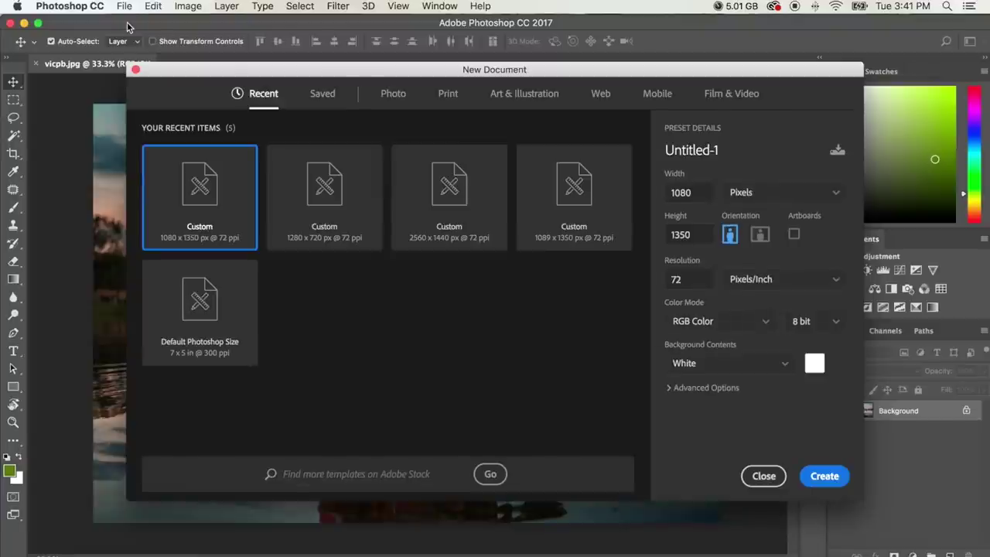
double_click(697, 192)
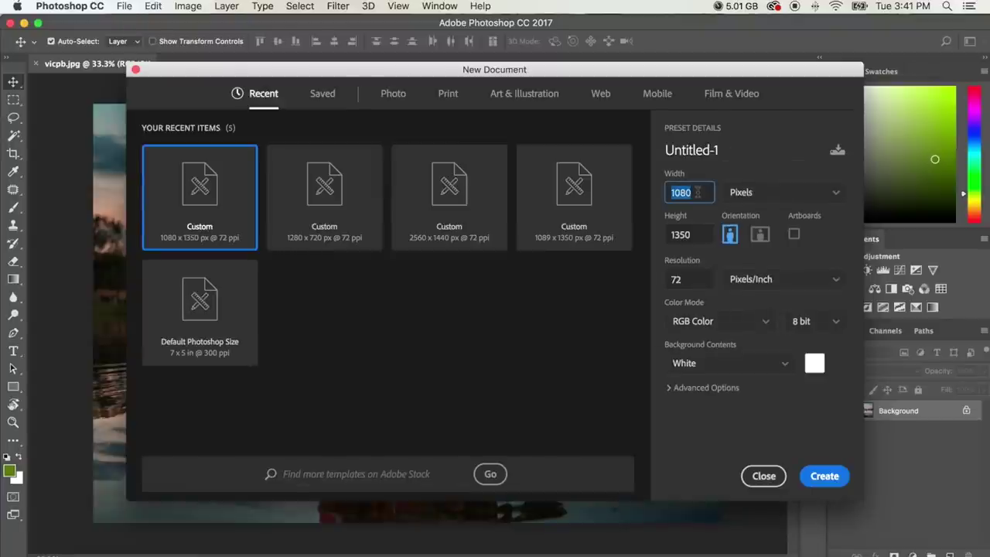
double_click(696, 240)
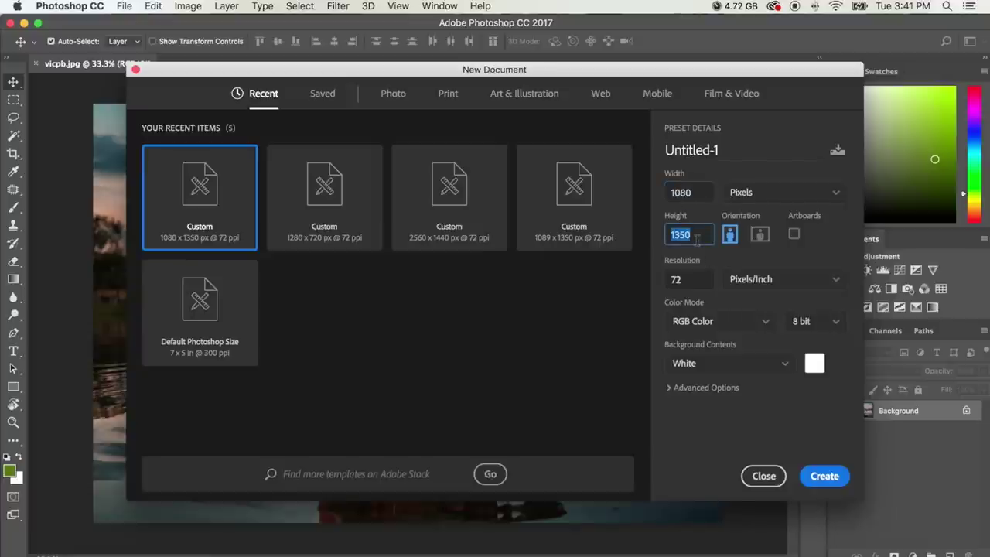
left_click(783, 201)
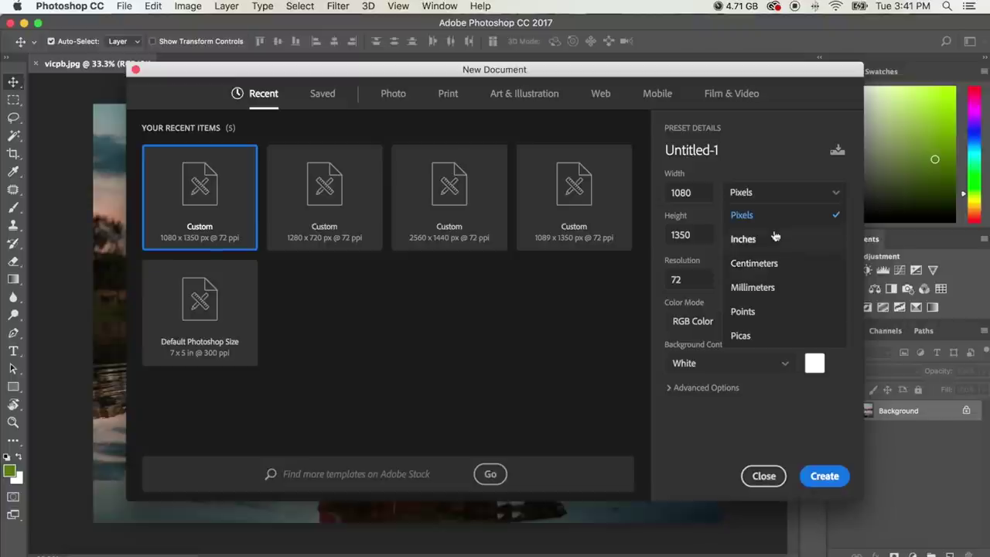
left_click(768, 216)
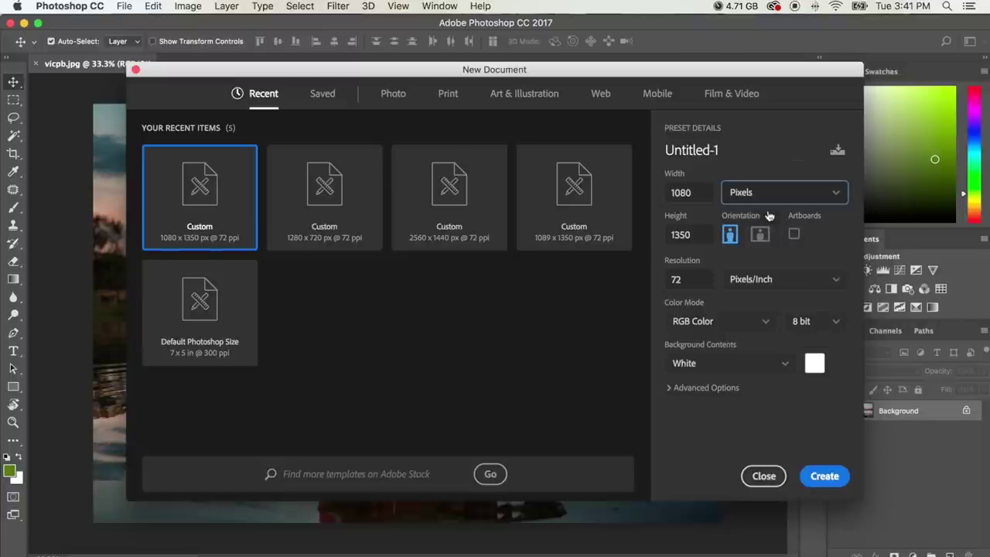
left_click(824, 476)
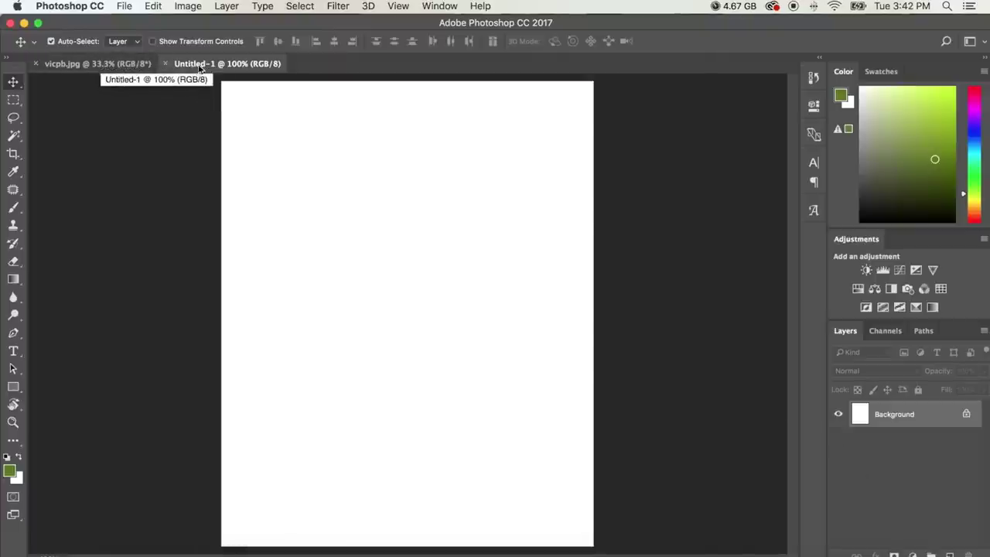
Zoom the blank Untitled-1 canvas out to 16.7%, then return to the vicpb.jpg tab
left_click(126, 66)
left_click(241, 65)
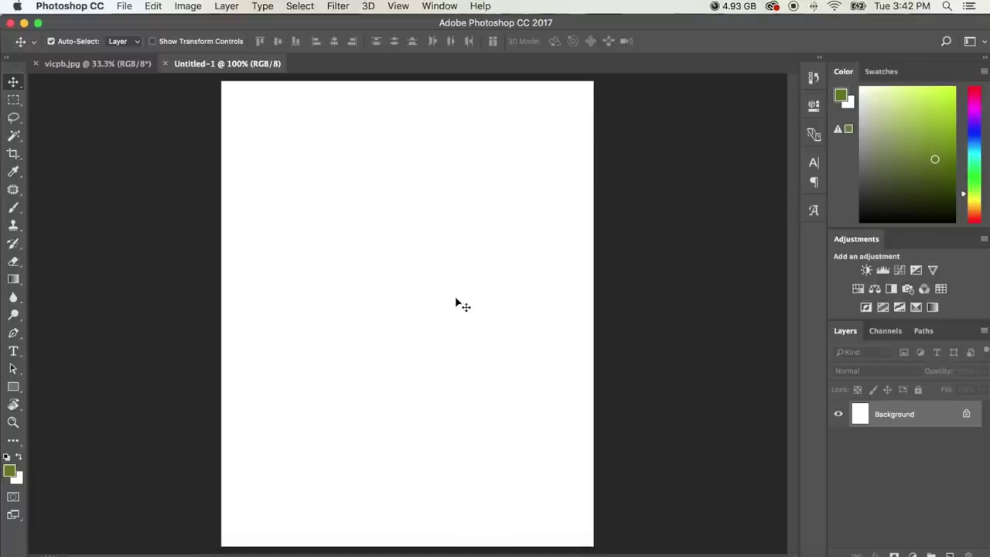
key("z")
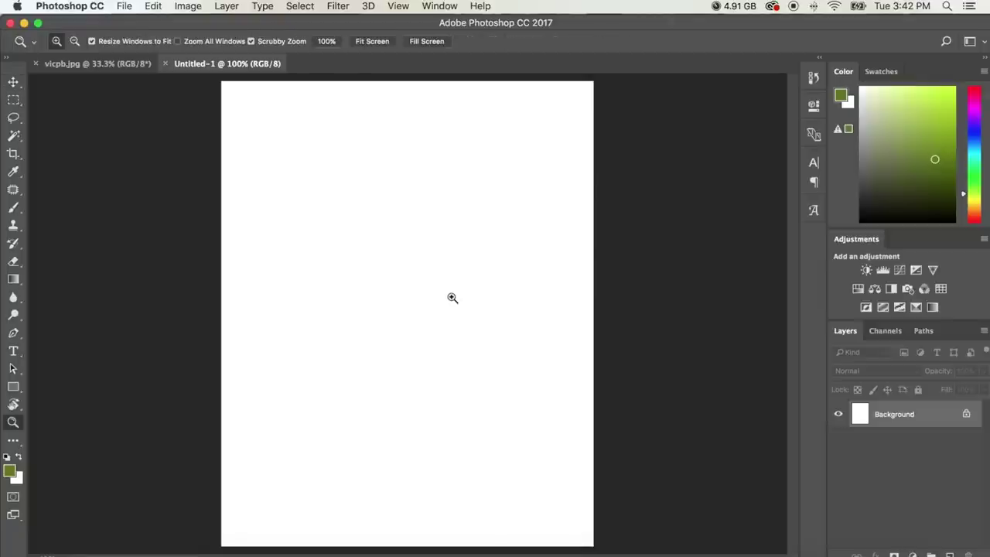
left_click(452, 298, "alt")
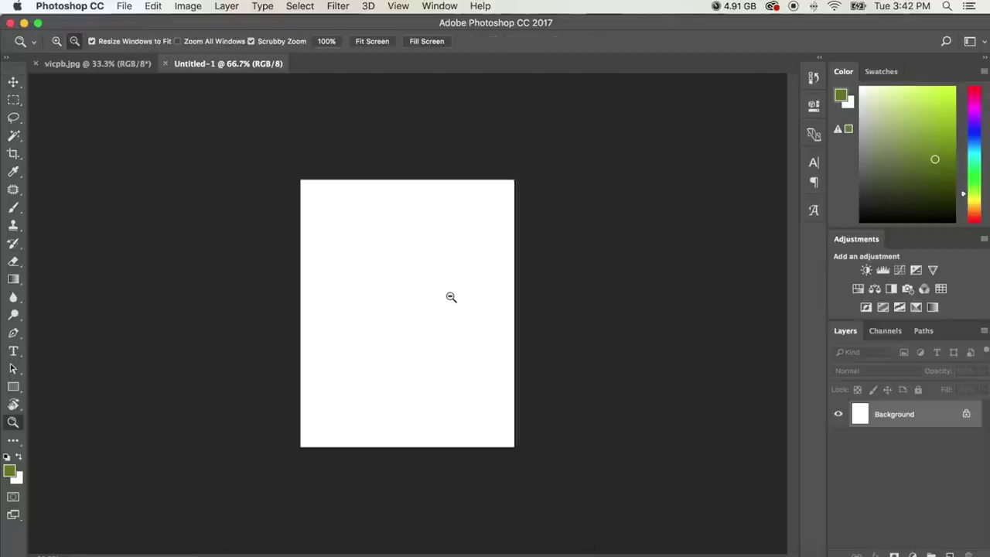
left_click(450, 297, "alt")
left_click(450, 297, "alt")
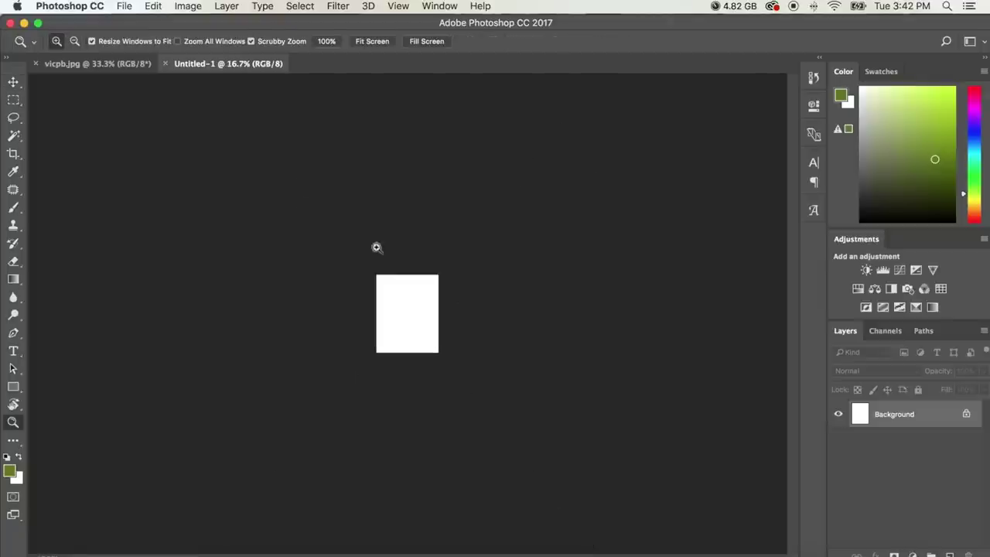
left_click(116, 65)
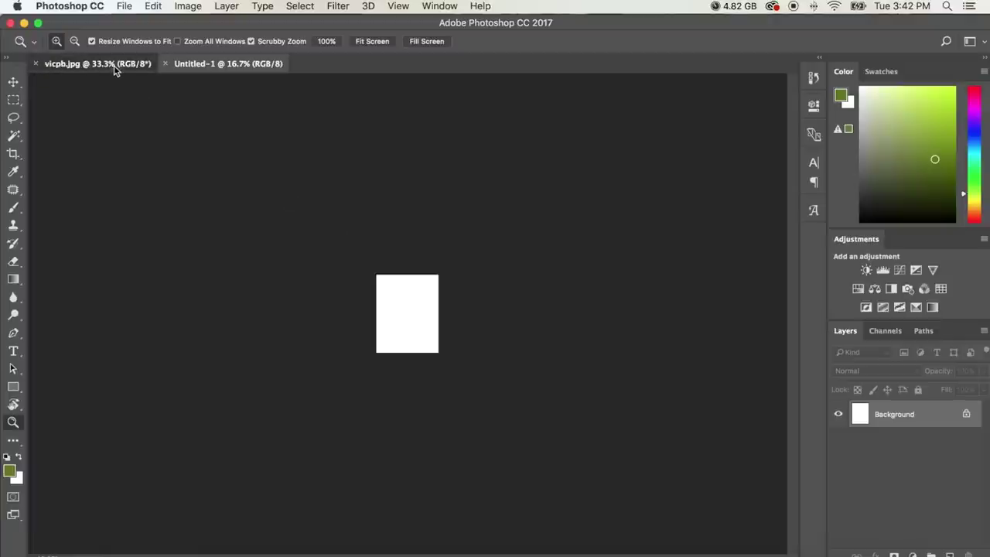
Drag the fishing photo with the Move tool into Untitled-1 as Layer 1
left_click(12, 87)
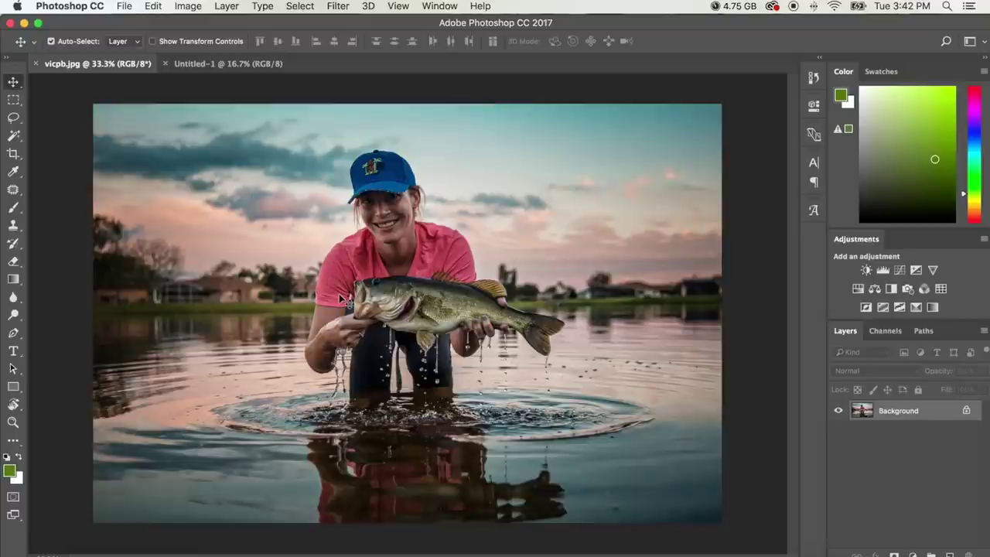
left_click_drag(341, 298, 238, 65)
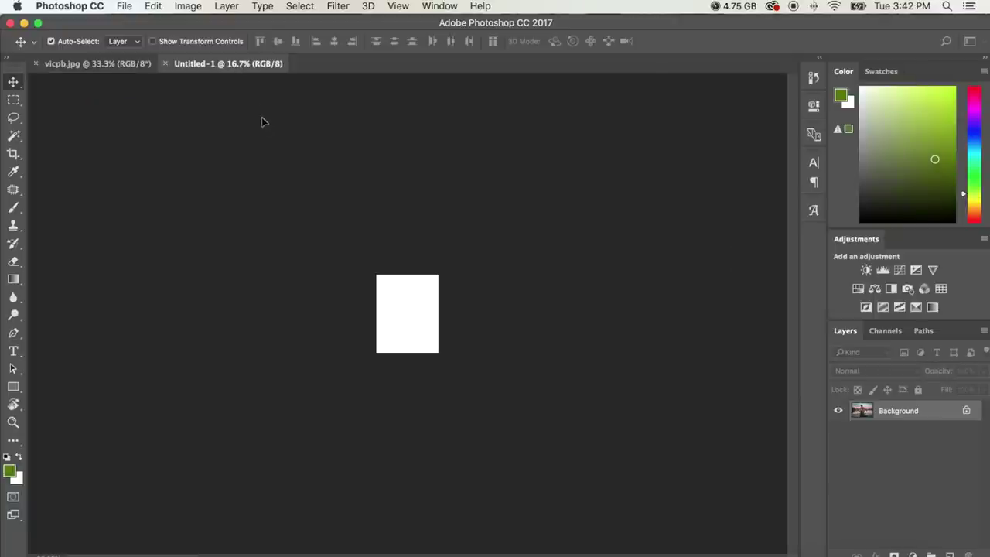
left_click_drag(261, 121, 403, 319)
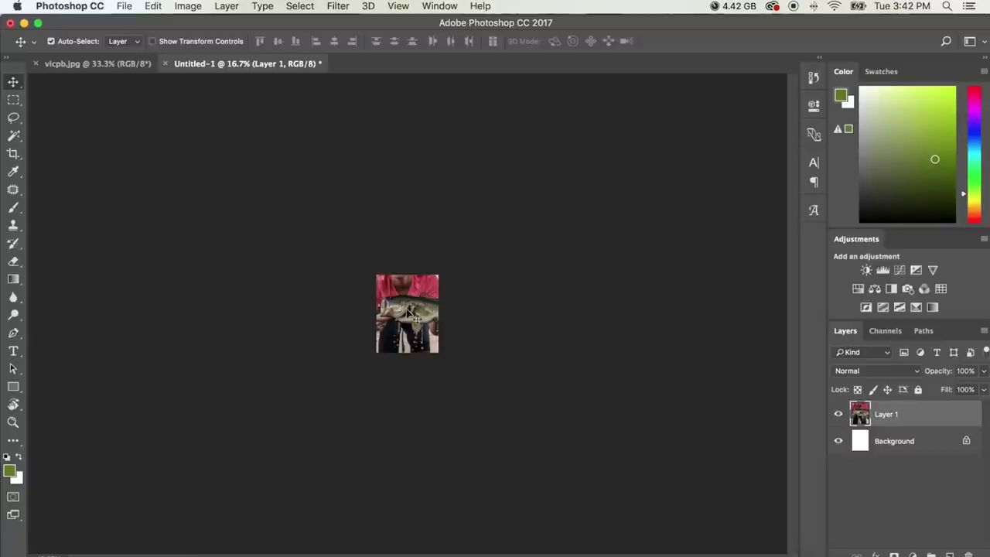
Scale Layer 1 down to about 39% with Edit > Transform > Scale, viewing at 50%, and commit
left_click(154, 7)
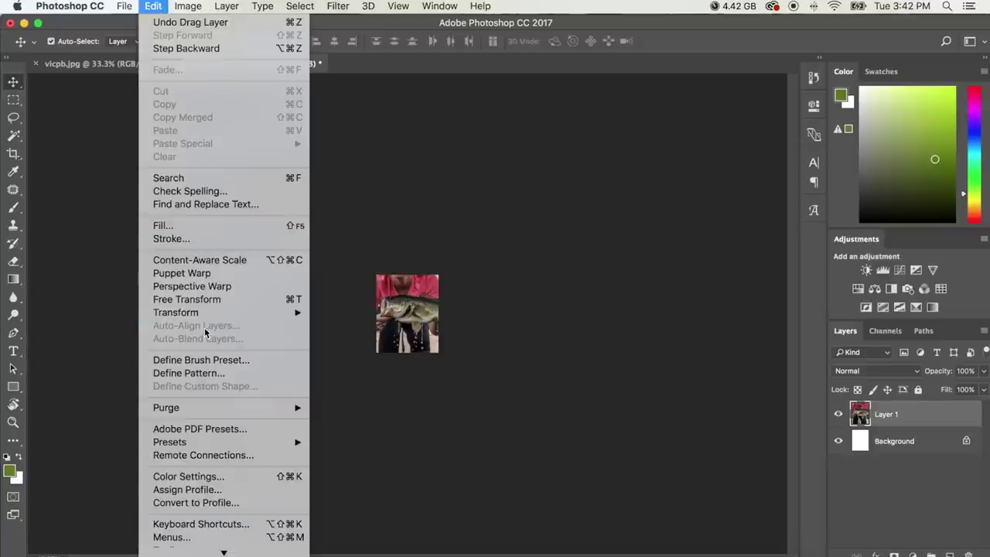
mouse_move(224, 315)
left_click(352, 337)
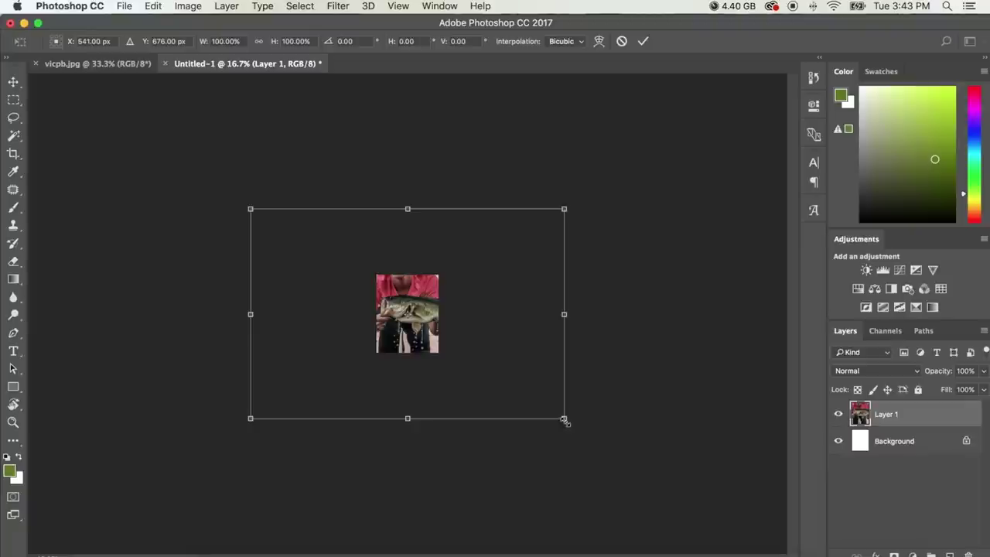
left_click_drag(564, 420, 459, 372)
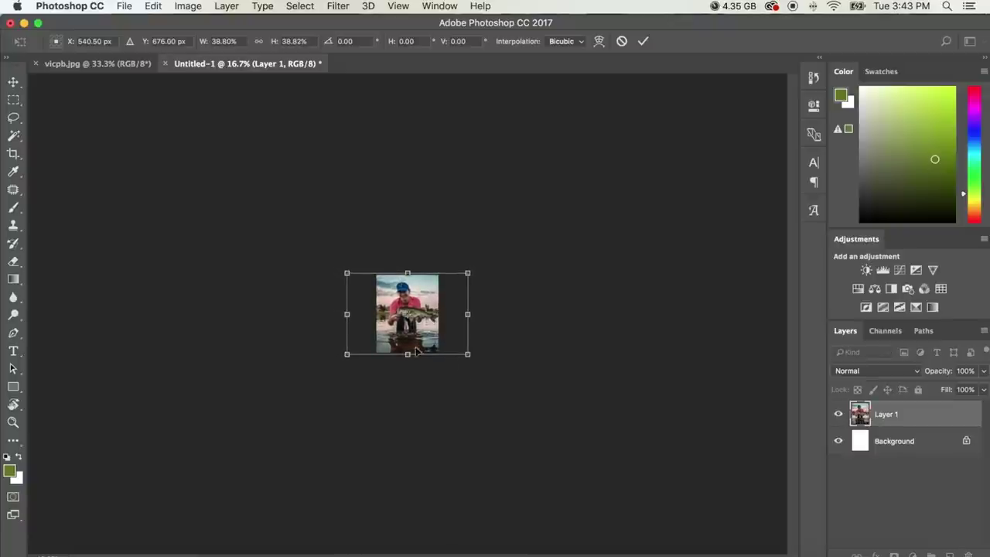
mouse_move(466, 274)
left_mouse_down()
mouse_move(439, 279)
mouse_move(423, 308)
mouse_move(486, 276)
mouse_move(469, 275)
left_mouse_up()
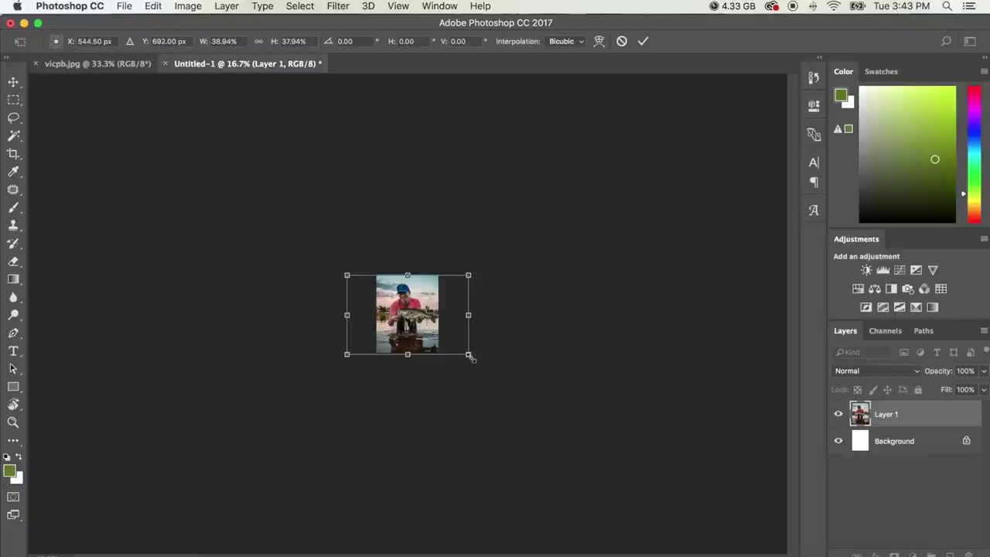
left_click_drag(458, 350, 422, 336)
key("ctrl+z")
key("ctrl+equal")
left_click(468, 368)
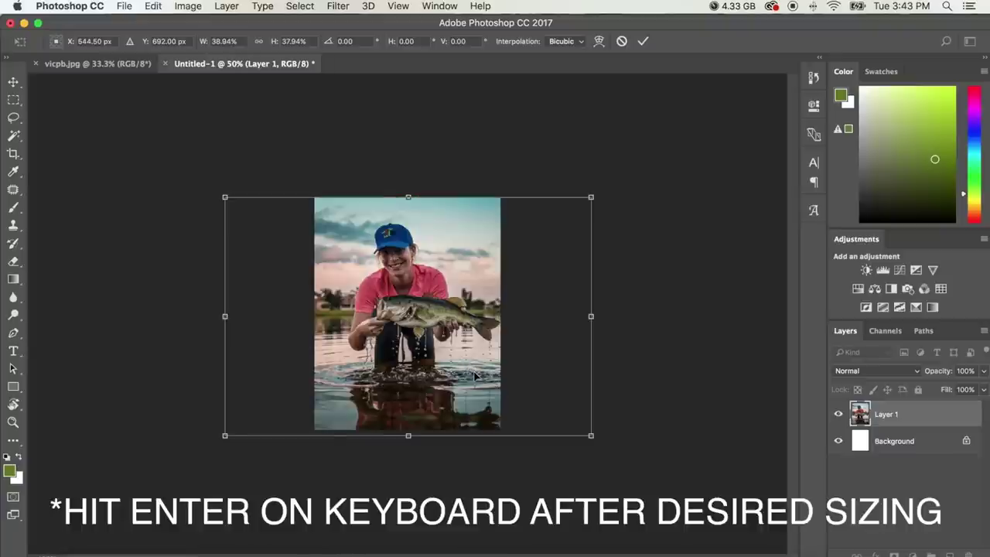
key("Return")
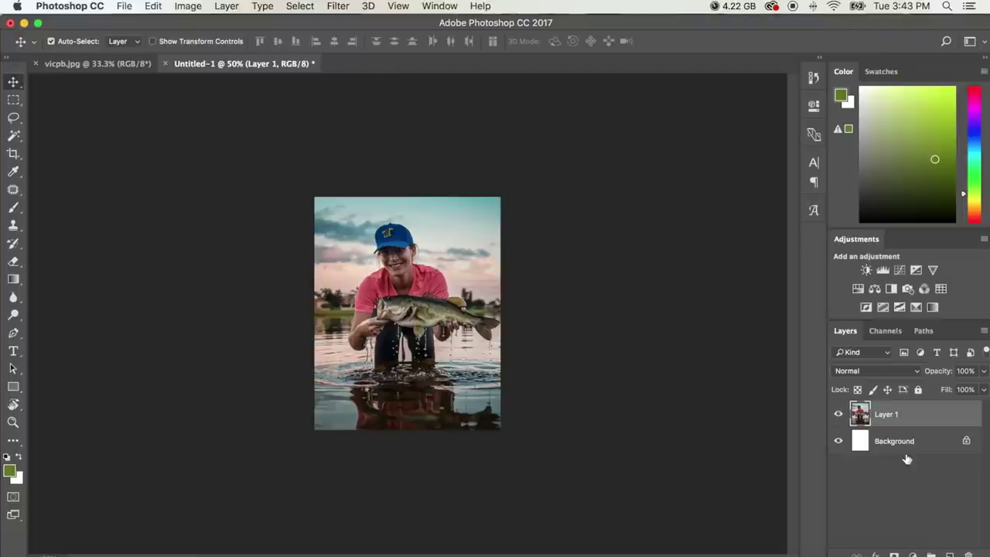
Nudge Layer 1 with the arrow keys until the photo is centered on the canvas
key("Left")
key("Left")
key("Left")
key("Left")
key("Left")
key("Left")
key("Left")
key("Left")
key("Left")
key("Left")
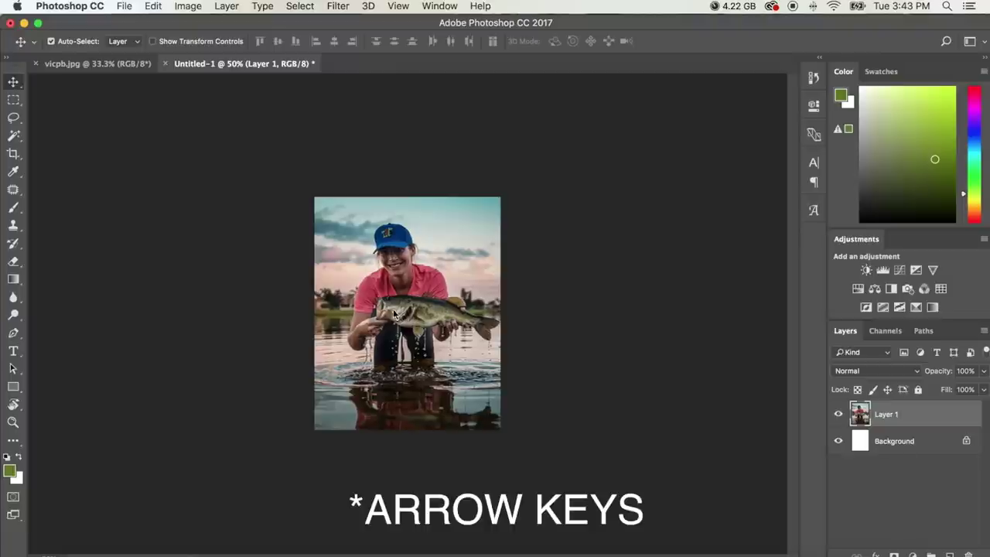
key("Left")
key("Left")
key("Left")
key("Left")
key("Left")
key("Left")
key("Left")
key("Left")
key("Left")
key("Left")
key("Left")
key("Left")
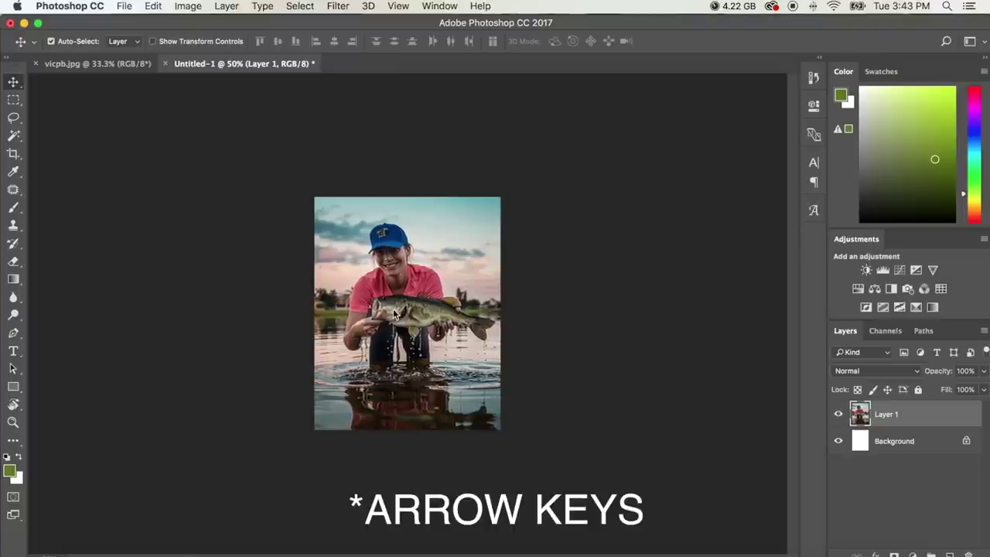
key("Left")
key("Left")
key("Left")
key("Left")
key("Left")
key("Left")
key("Left")
key("Left")
key("Left")
key("Left")
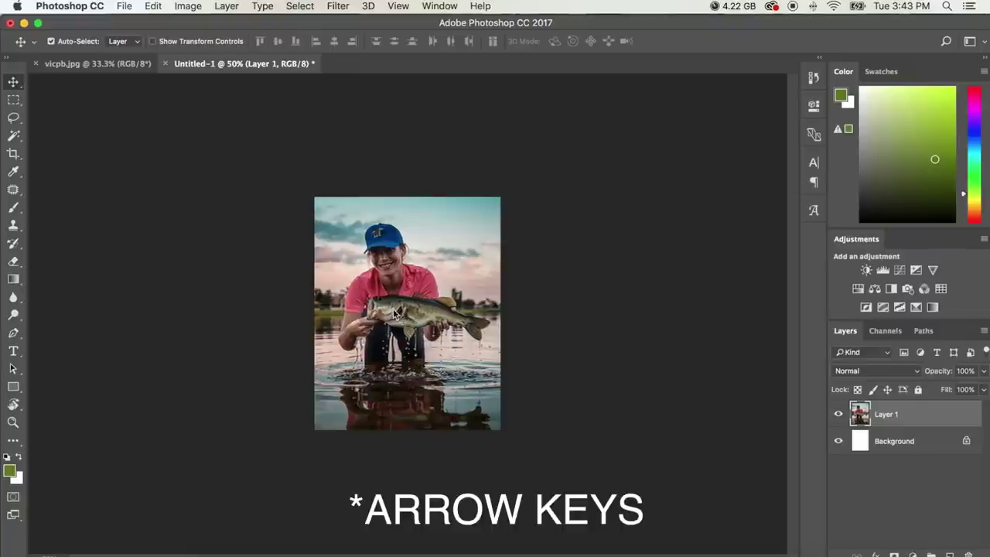
key("Right")
key("Right")
key("Right")
key("Right")
key("Right")
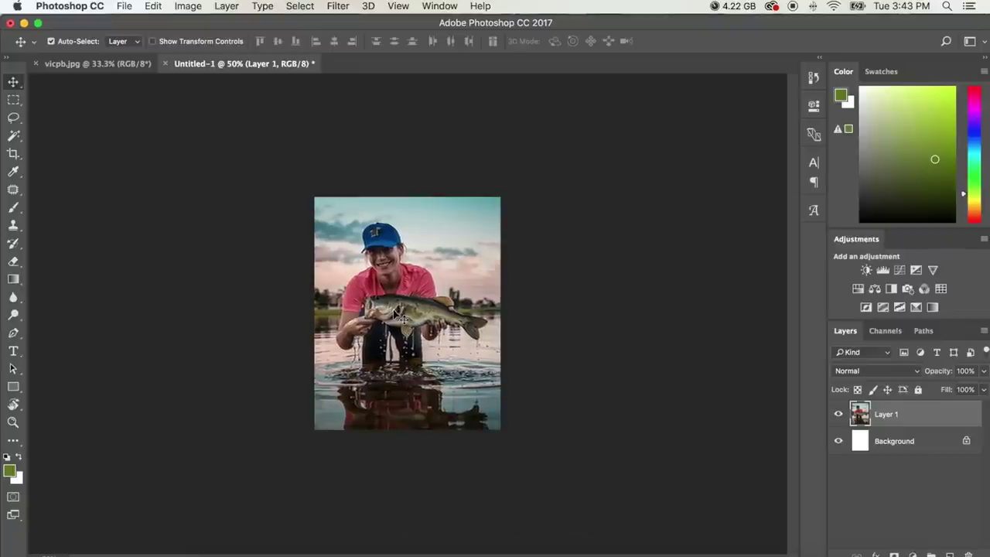
key("Left")
key("Left")
key("Left")
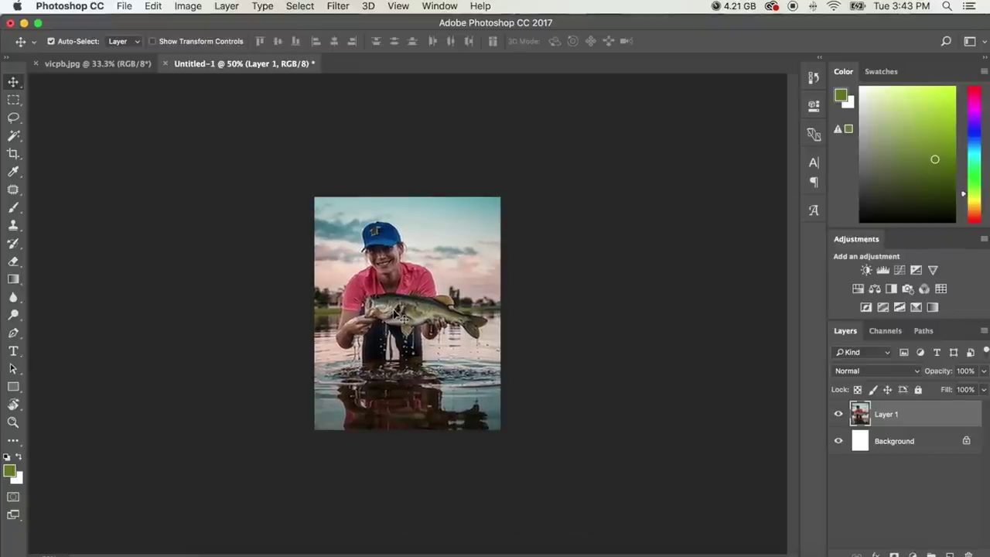
key("Left")
key("Left")
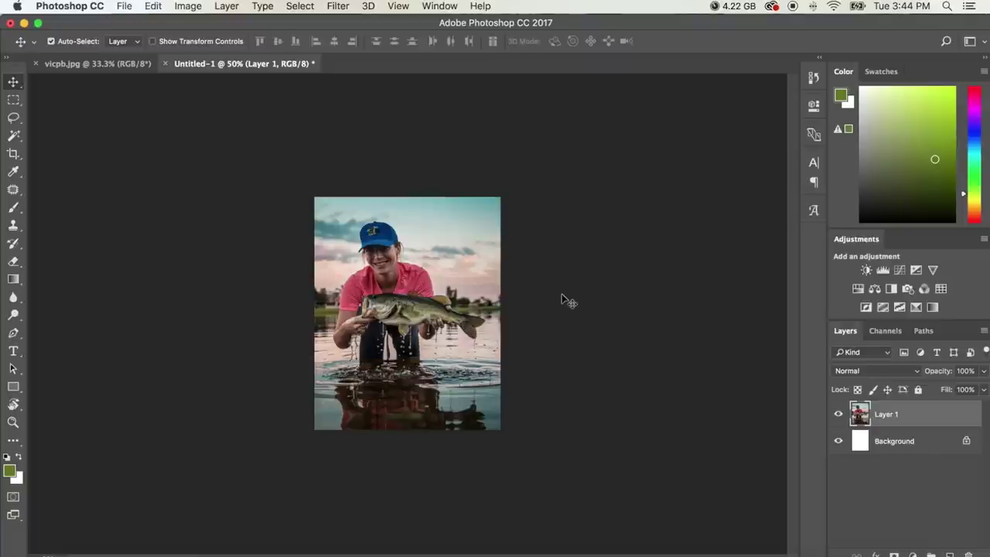
Crop the image to the 1080 × 1350 canvas bounds, then return to the Move tool
left_click(13, 153)
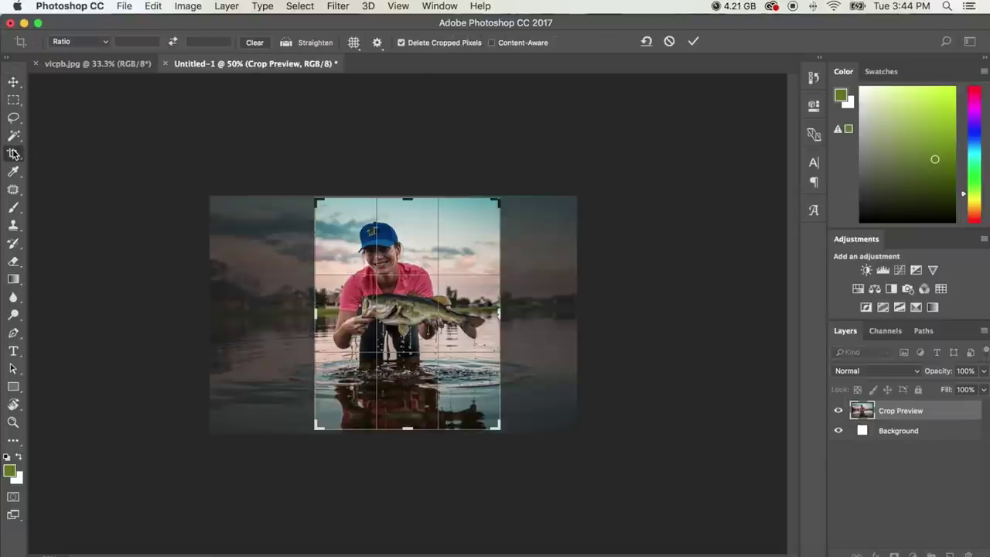
key("Return")
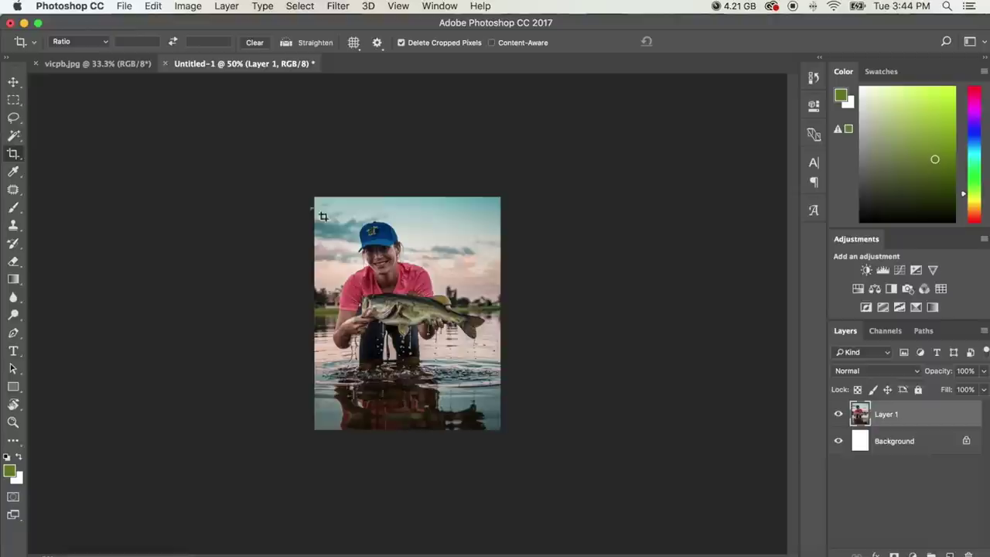
left_click(13, 82)
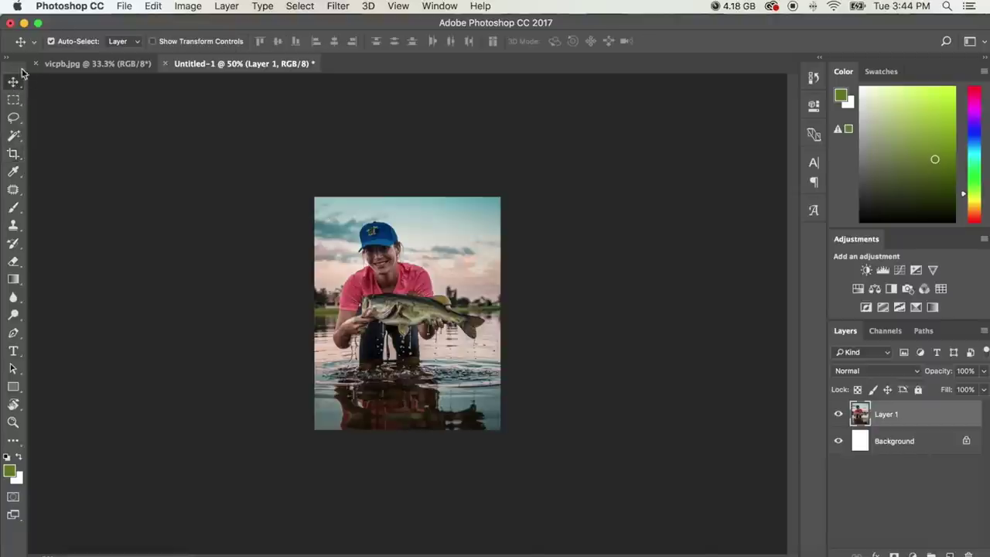
Save the portrait as JPEG 'tall.jpg' on the Desktop, replacing the old file with default quality
left_click(124, 6)
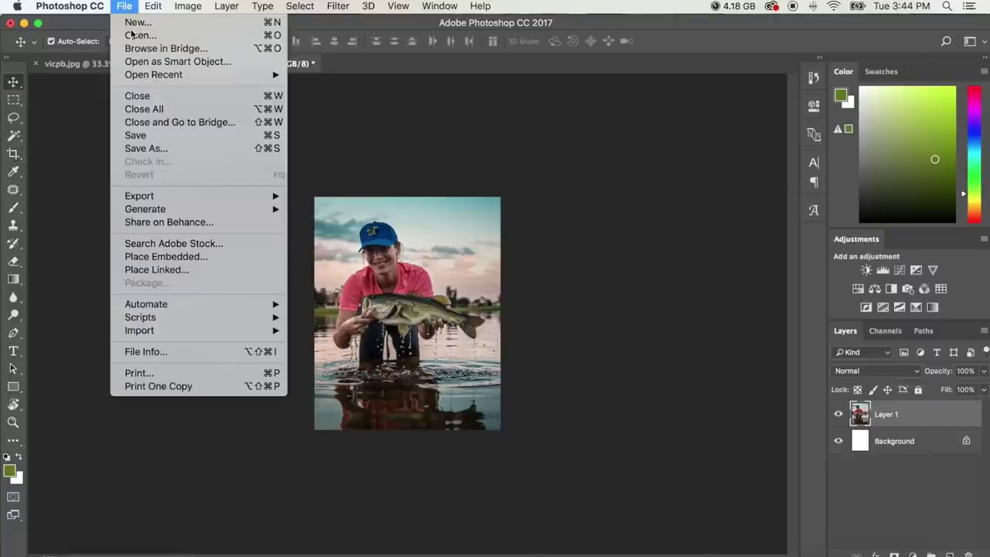
left_click(146, 148)
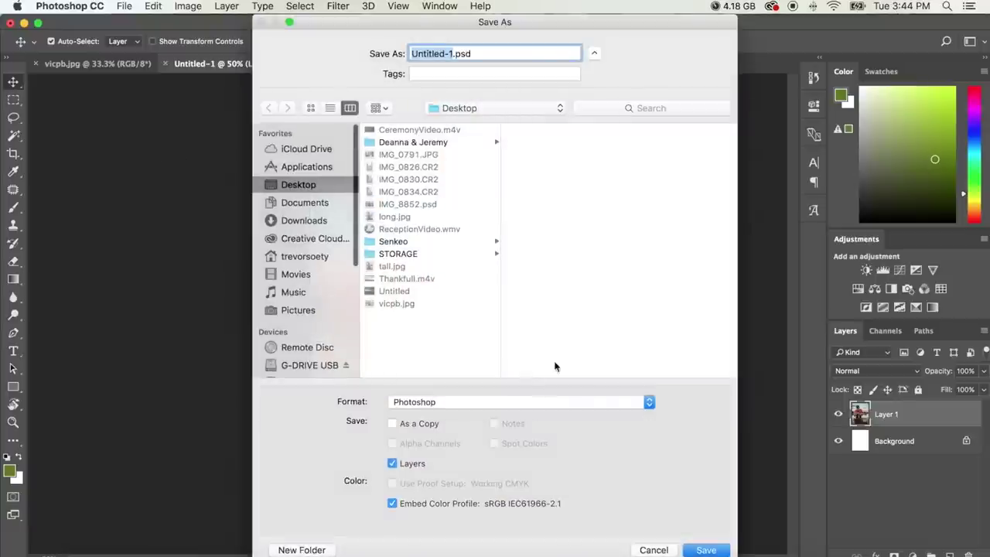
type("tall")
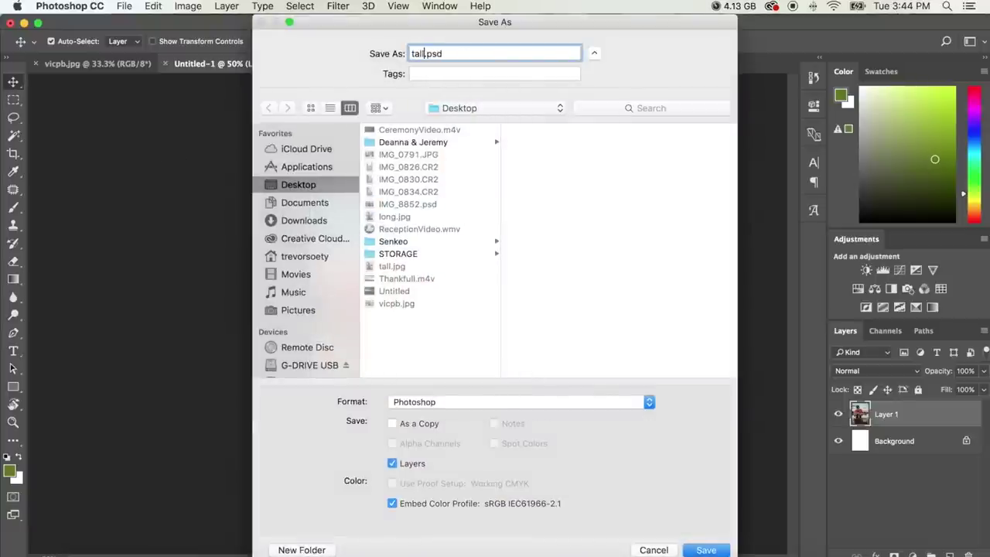
left_click(488, 416)
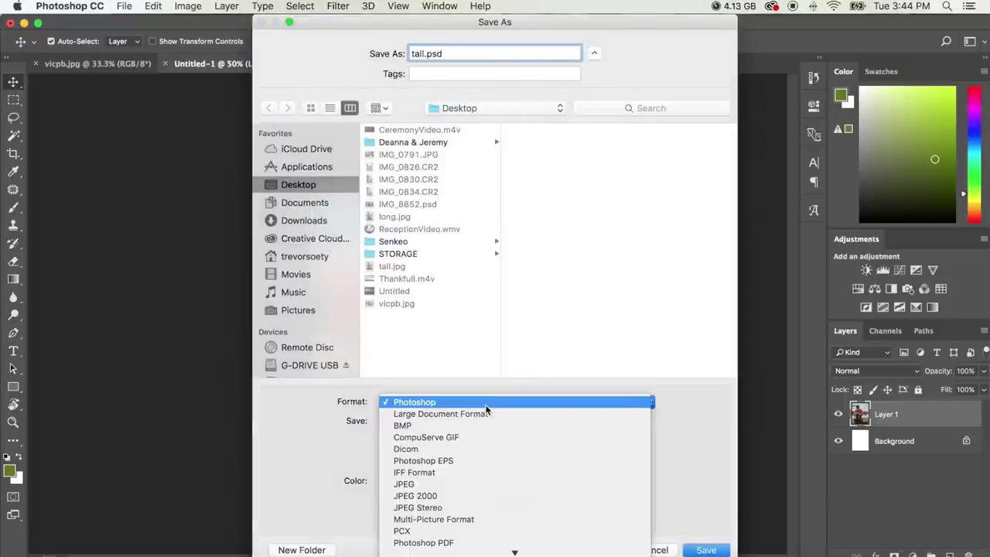
left_click(483, 483)
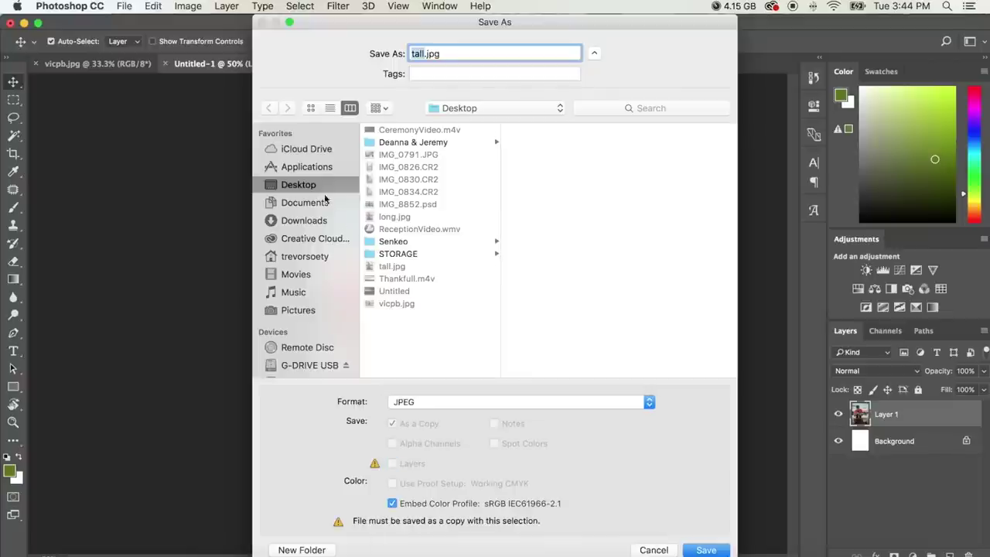
left_click(706, 550)
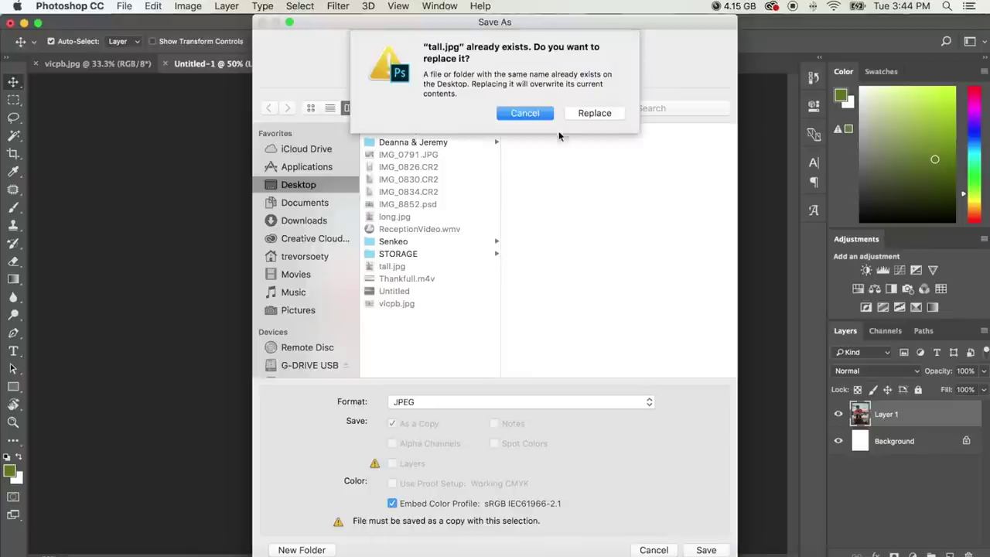
left_click(588, 113)
left_click(591, 185)
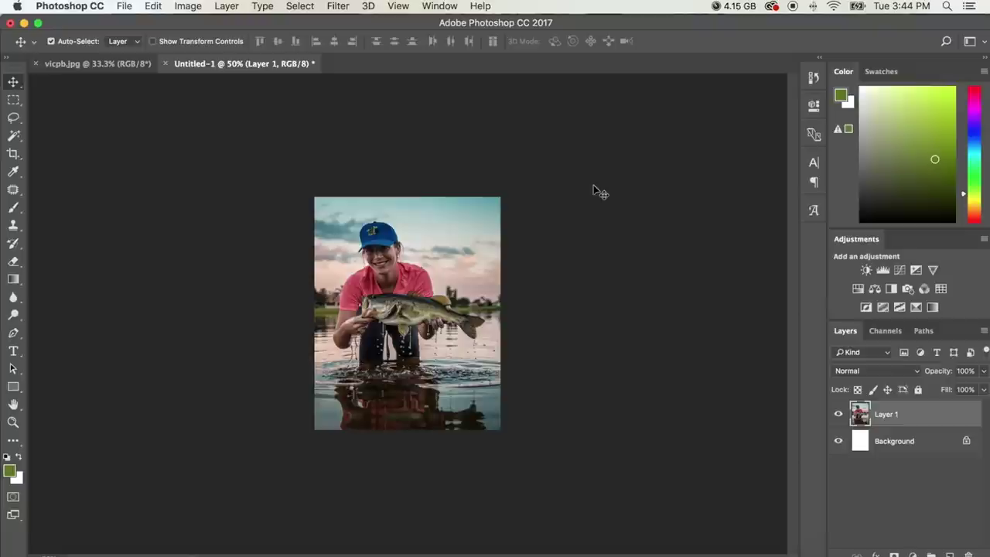
Minimize Photoshop and open long.jpg from the desktop in Preview
left_click(22, 24)
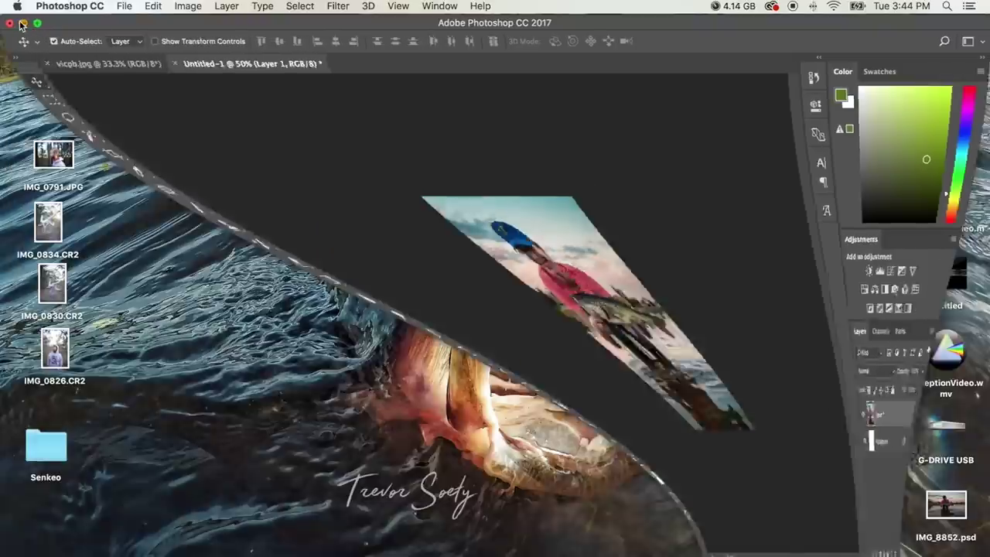
left_click(938, 136)
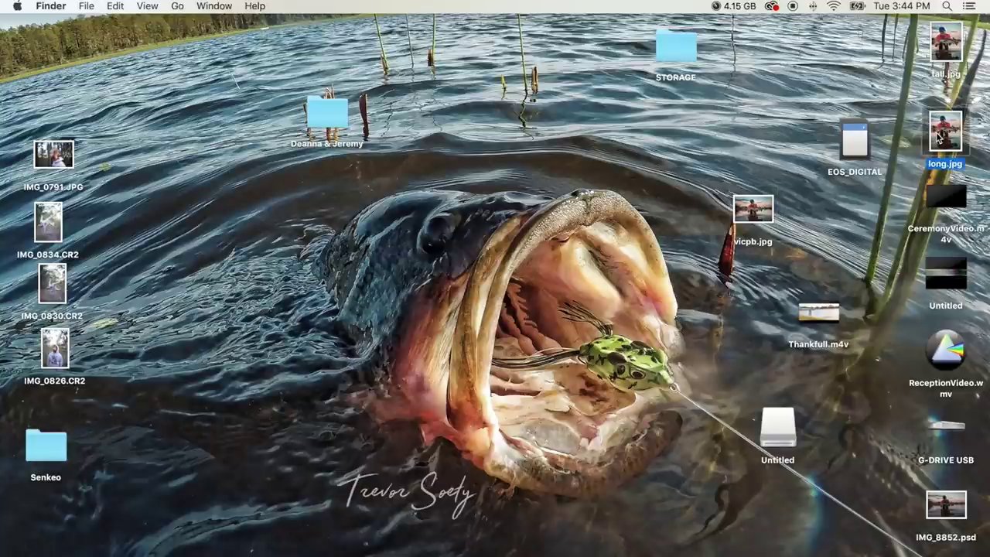
double_click(941, 136)
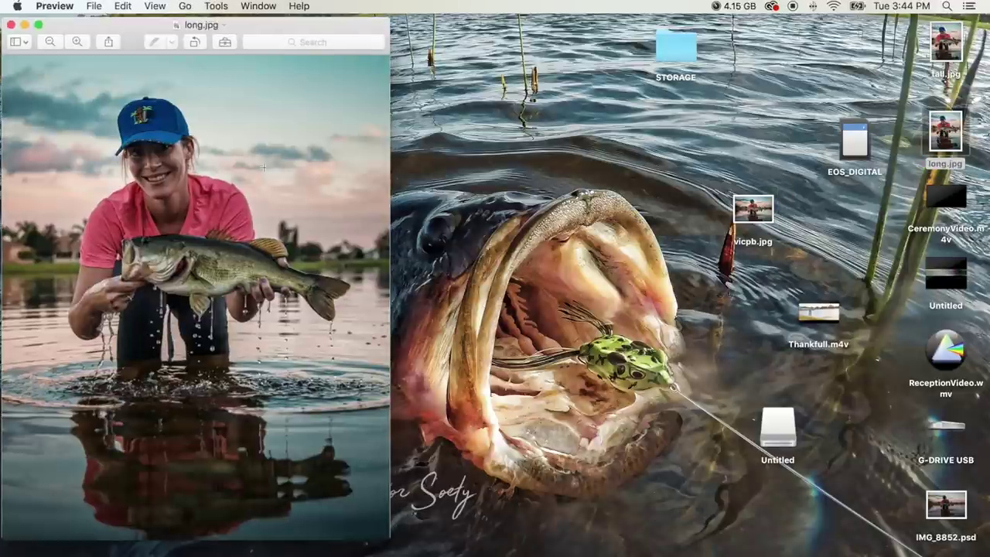
Open vicpb.jpg in Preview for comparison, move its window right, then close it
double_click(752, 215)
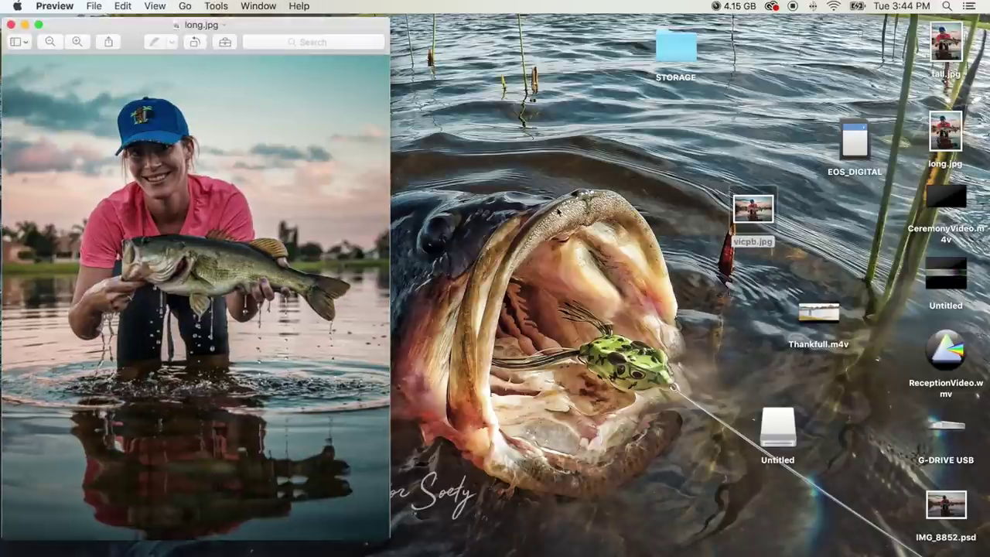
left_click_drag(266, 48, 456, 48)
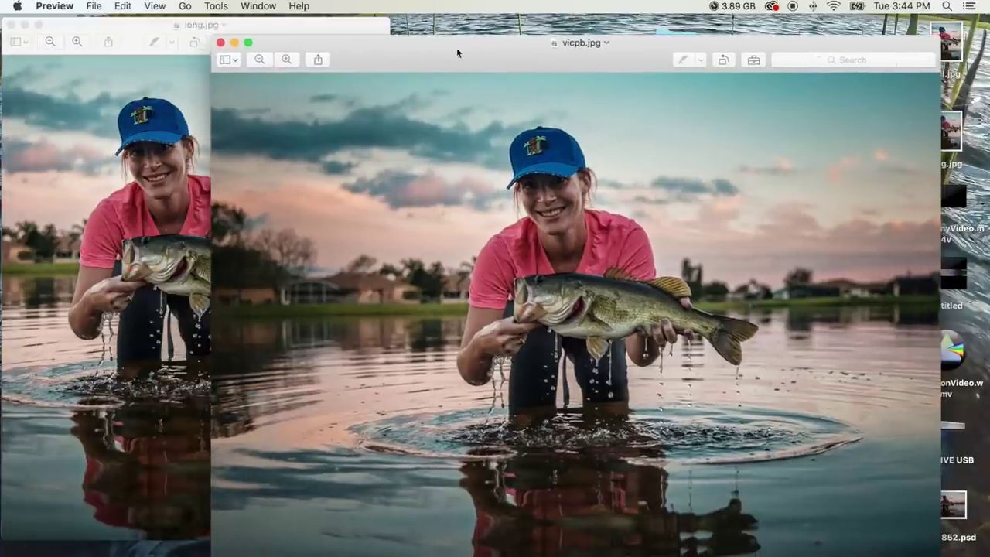
left_click(221, 42)
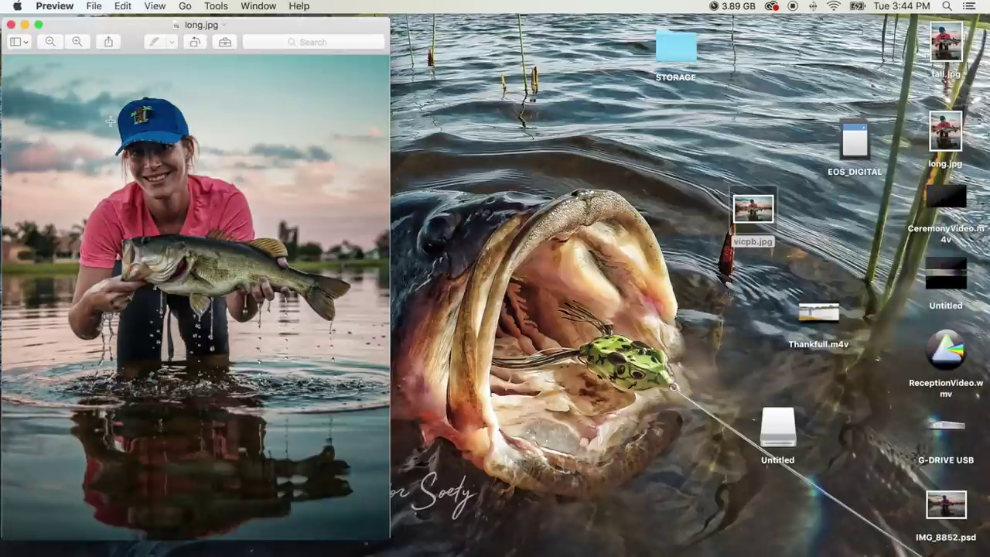